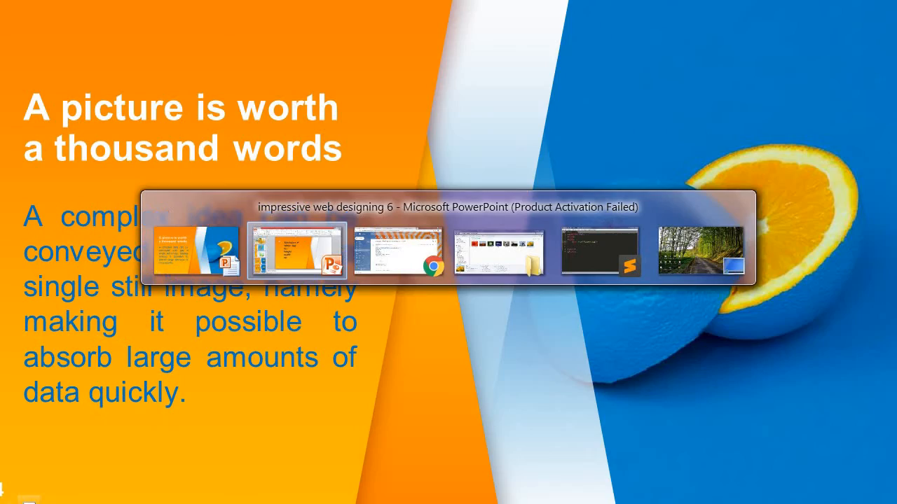
- Bring up the Sample Pictures folder, then switch the browser to the Foodiesfeed photo site
key("Tab")
key("Tab")
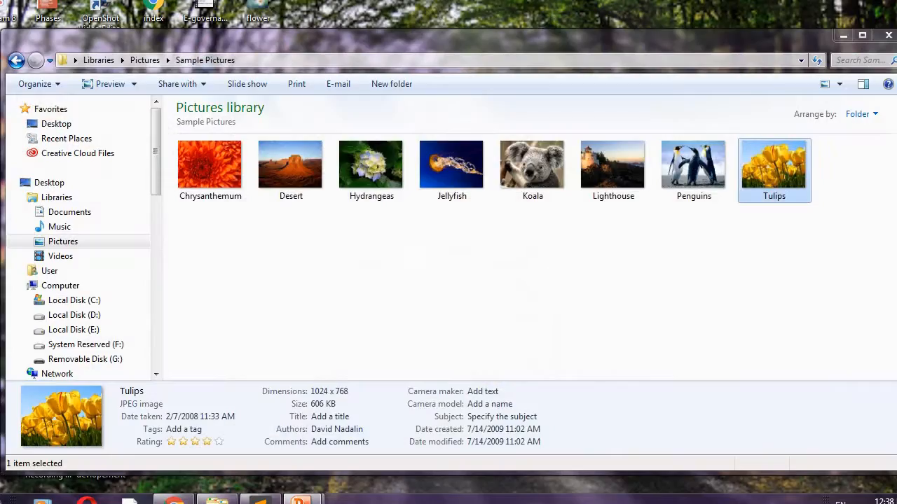
key("Tab")
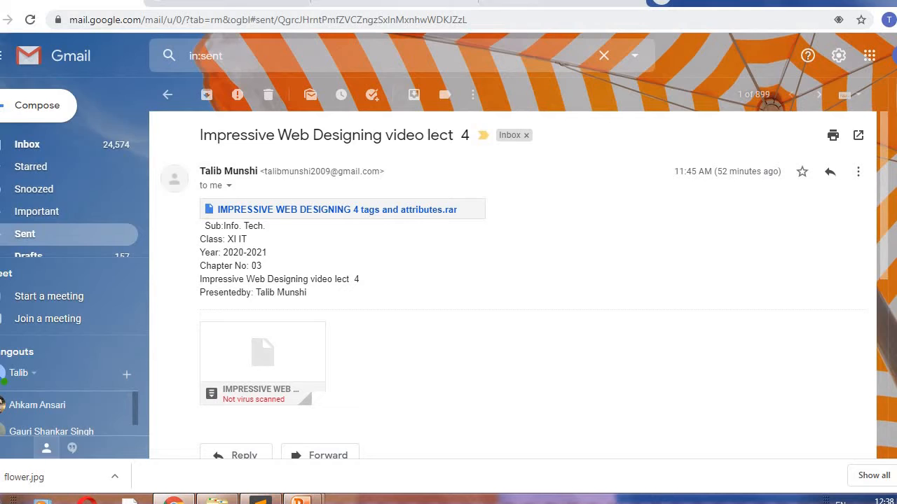
key("ctrl+Tab")
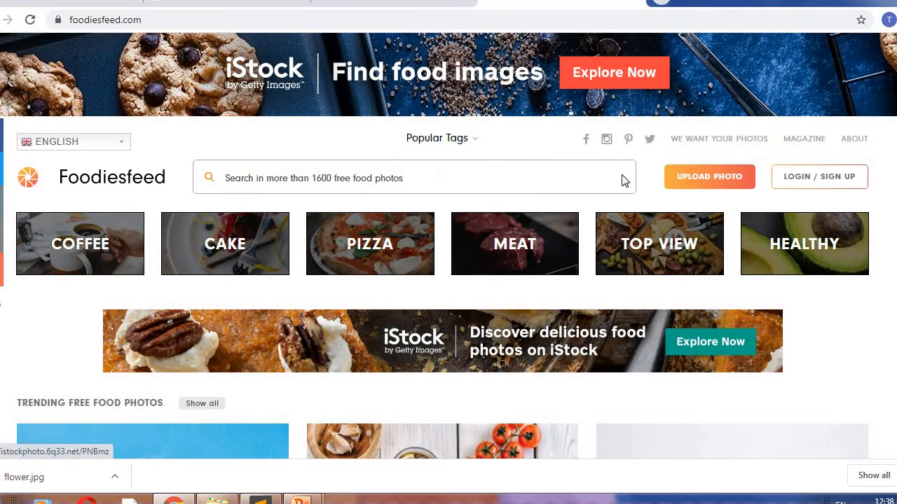
scroll(533, 210, "down", 3)
scroll(533, 210, "down", 2)
scroll(533, 210, "down", 2)
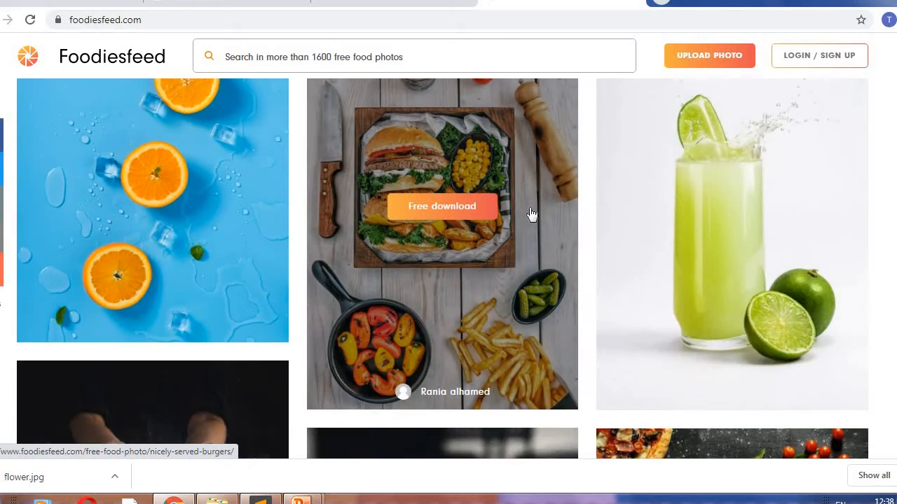
scroll(531, 213, "down", 4)
scroll(531, 213, "down", 2)
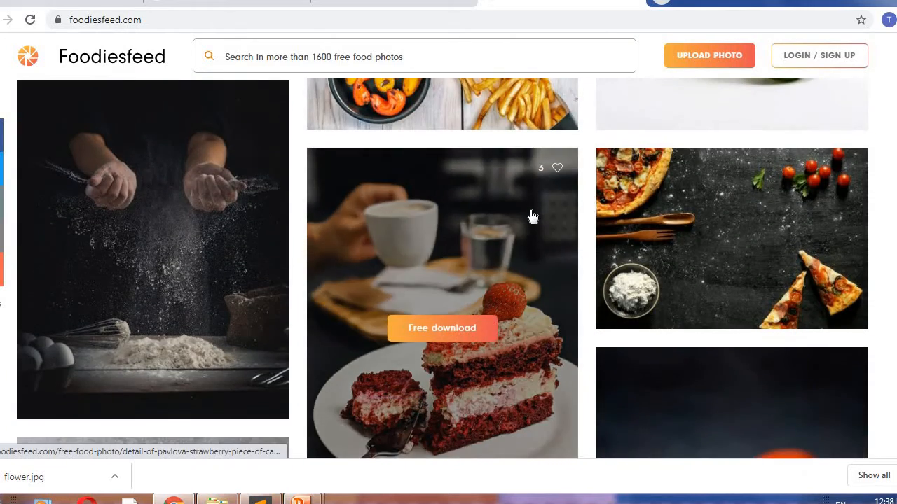
scroll(532, 216, "down", 4)
scroll(532, 224, "down", 3)
scroll(534, 239, "down", 3)
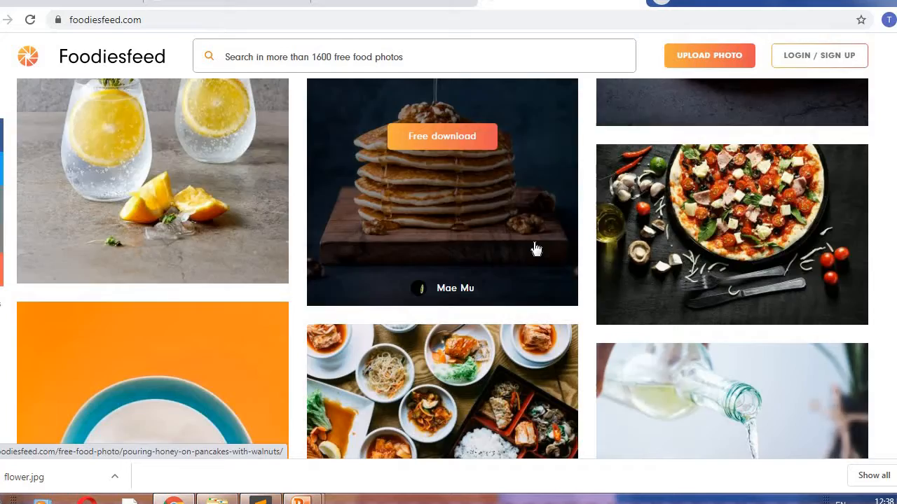
scroll(536, 249, "down", 5)
scroll(536, 249, "down", 3)
scroll(536, 249, "down", 3)
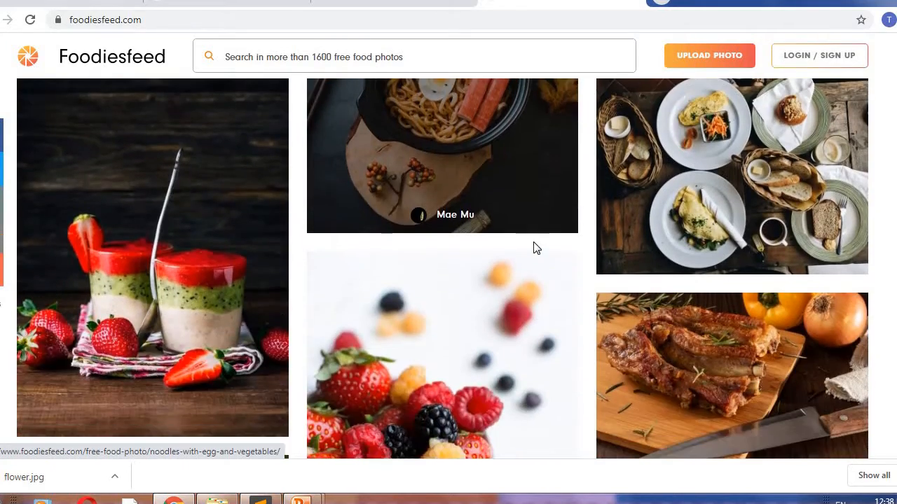
scroll(536, 248, "down", 3)
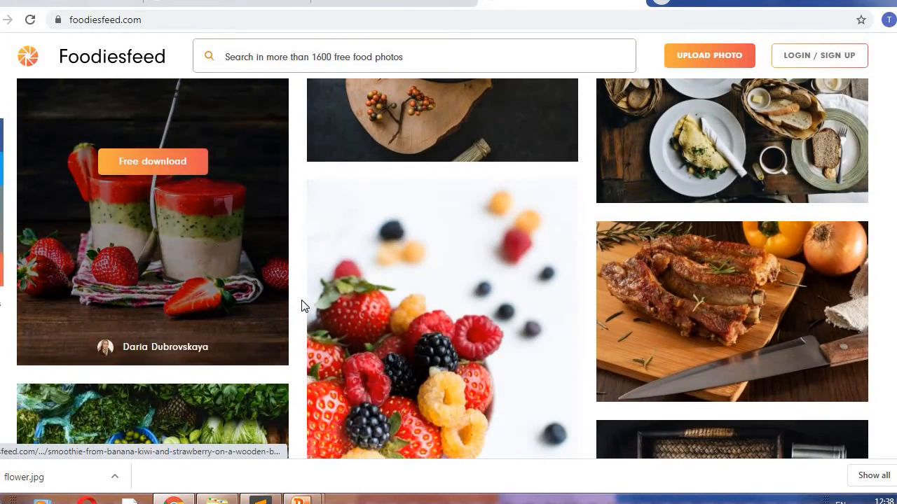
scroll(420, 308, "down", 3)
scroll(427, 322, "down", 3)
scroll(428, 324, "down", 3)
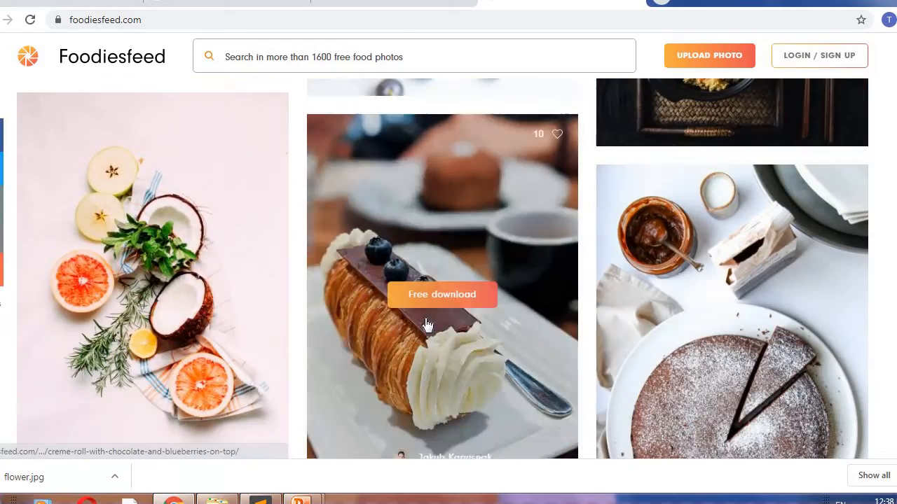
scroll(427, 323, "down", 3)
scroll(427, 322, "down", 4)
scroll(427, 318, "down", 3)
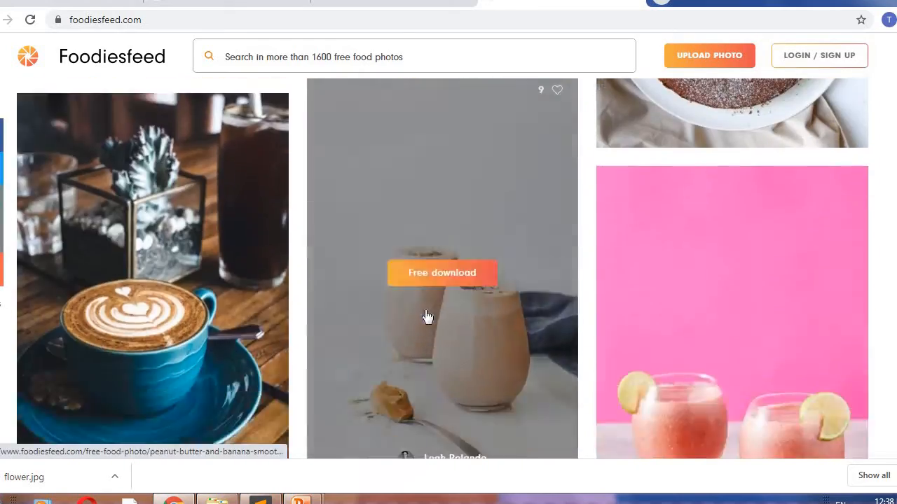
scroll(428, 317, "down", 4)
scroll(427, 316, "down", 4)
scroll(427, 316, "down", 3)
scroll(427, 316, "down", 3)
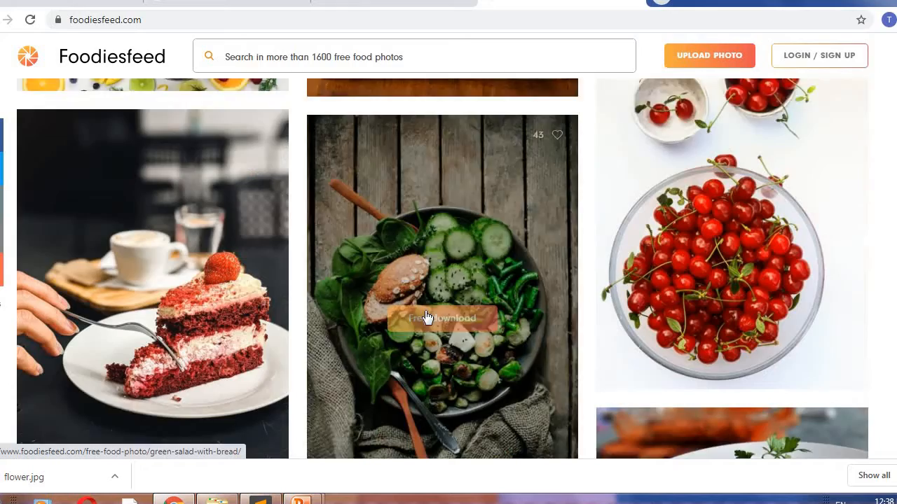
scroll(427, 317, "down", 2)
scroll(428, 317, "down", 5)
scroll(427, 317, "down", 4)
scroll(427, 319, "down", 3)
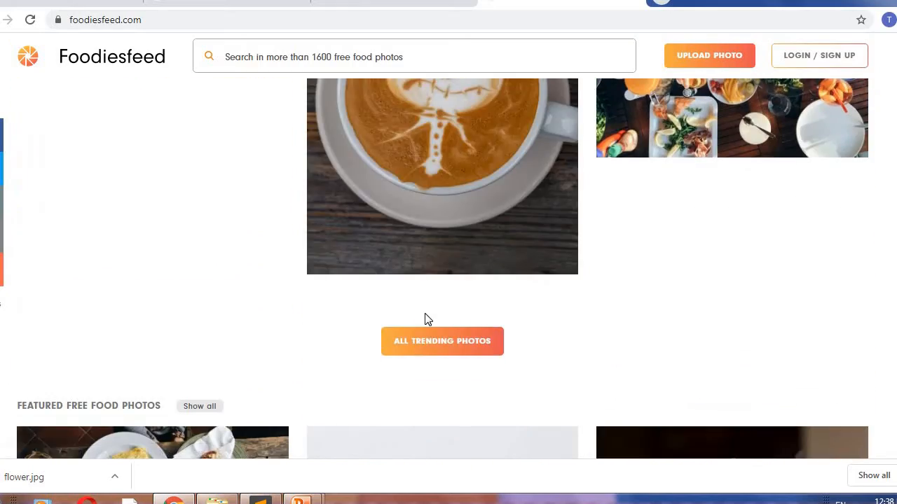
scroll(427, 319, "down", 3)
scroll(428, 319, "down", 4)
scroll(428, 321, "down", 4)
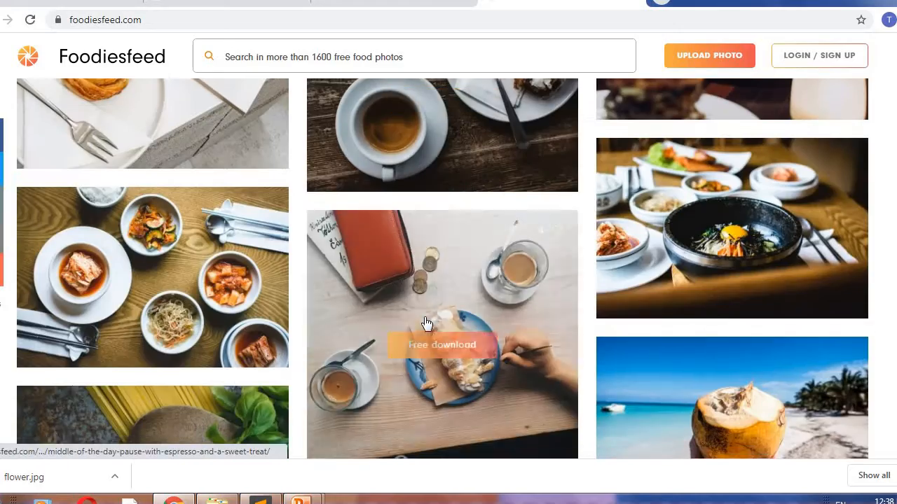
scroll(427, 323, "down", 4)
scroll(428, 323, "down", 4)
scroll(428, 323, "down", 4)
scroll(425, 323, "down", 1)
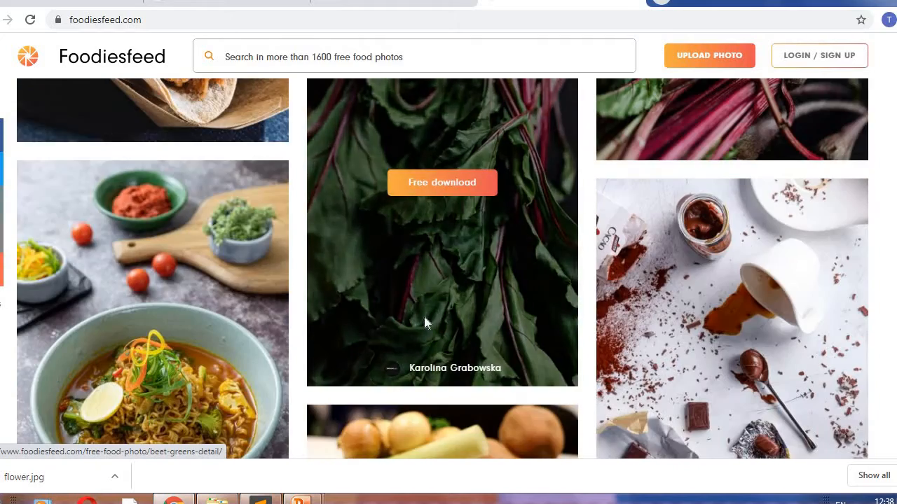
scroll(425, 323, "down", 4)
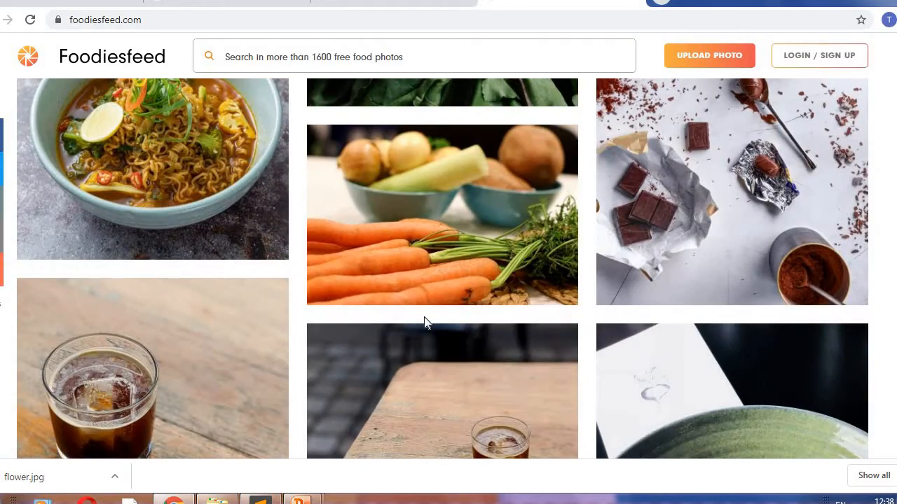
scroll(425, 322, "down", 5)
scroll(427, 323, "down", 5)
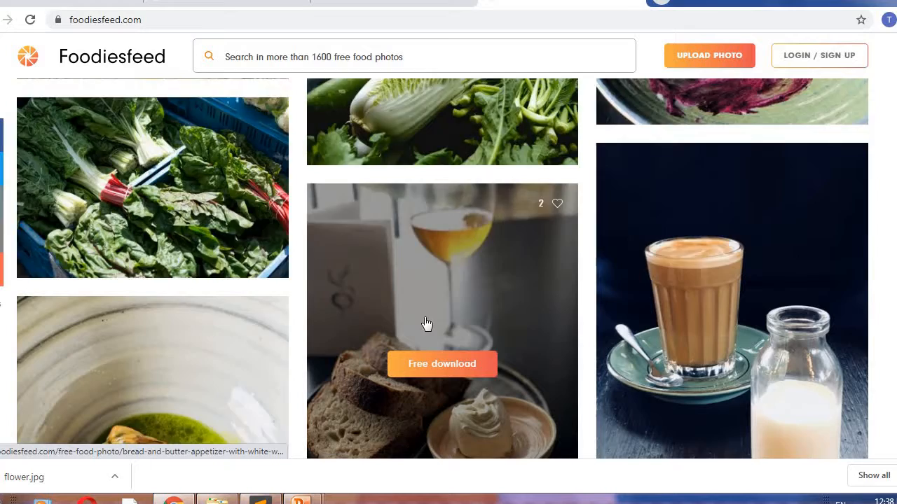
scroll(427, 323, "down", 4)
scroll(425, 322, "down", 4)
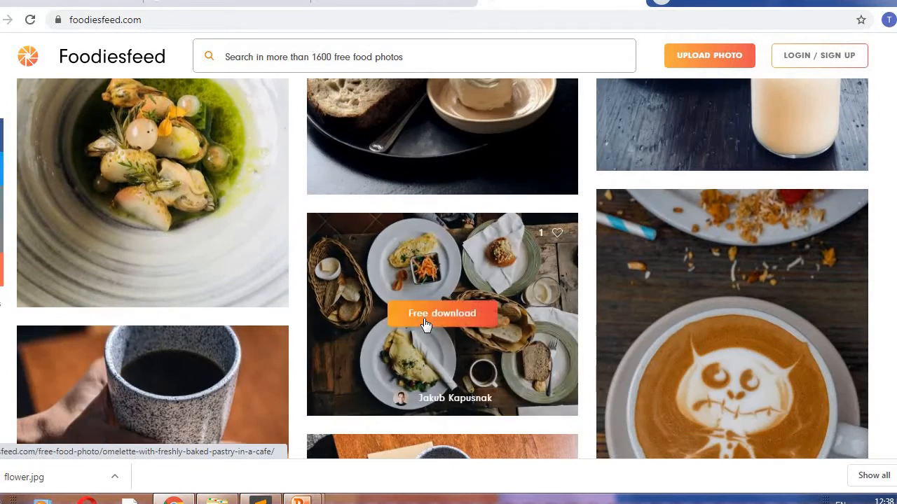
scroll(425, 322, "down", 2)
scroll(425, 323, "down", 4)
scroll(425, 323, "down", 4)
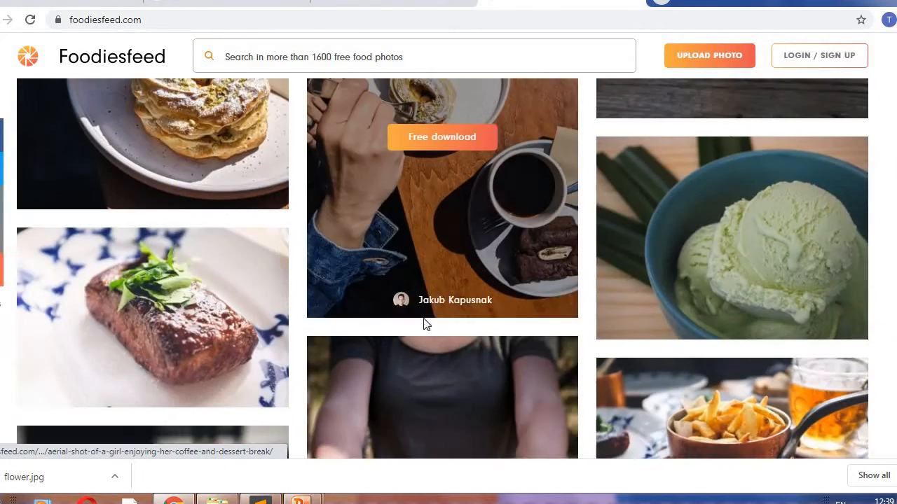
scroll(425, 323, "down", 1)
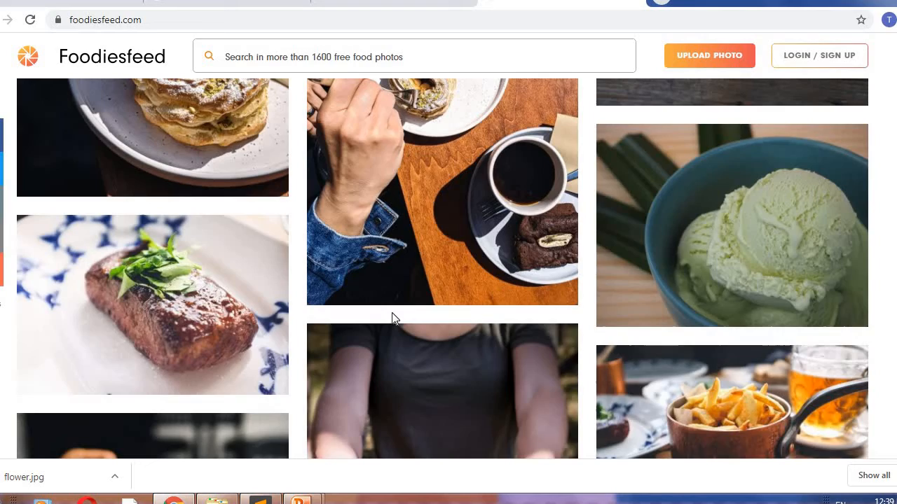
scroll(318, 279, "down", 4)
scroll(318, 279, "down", 3)
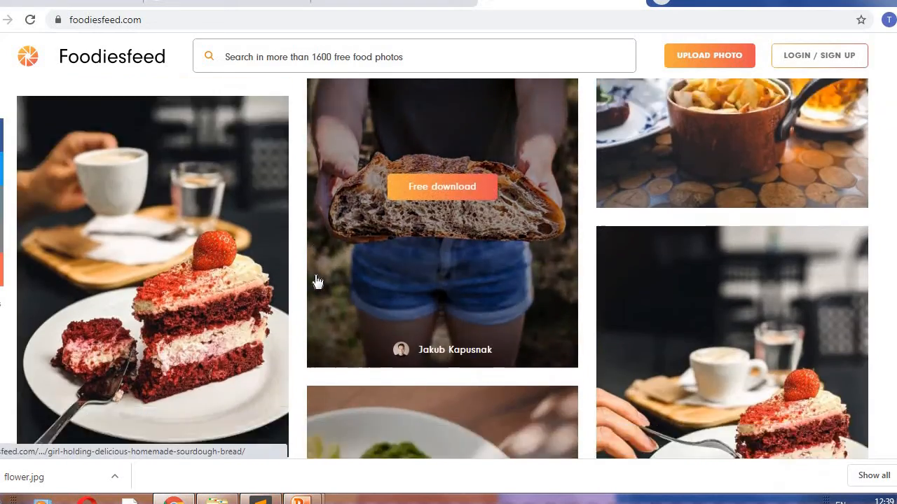
scroll(318, 279, "down", 5)
scroll(318, 279, "down", 4)
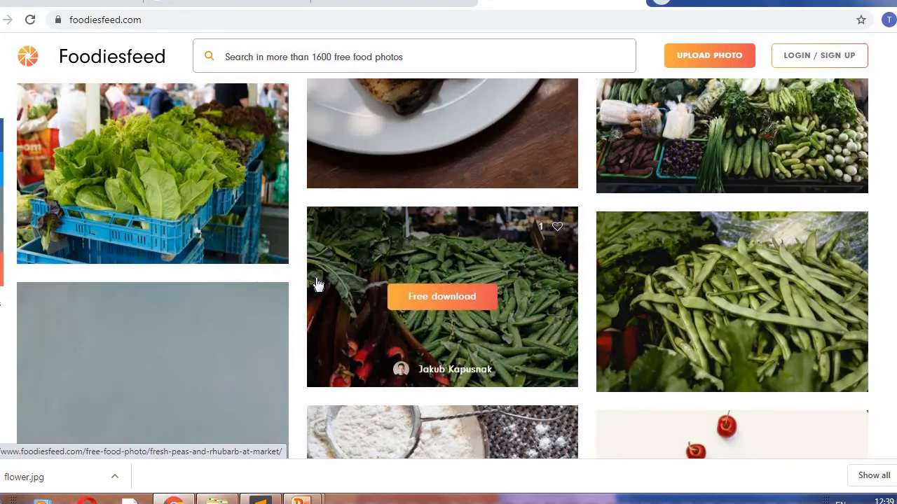
scroll(318, 283, "down", 2)
scroll(317, 282, "down", 4)
scroll(317, 283, "down", 2)
scroll(318, 286, "down", 1)
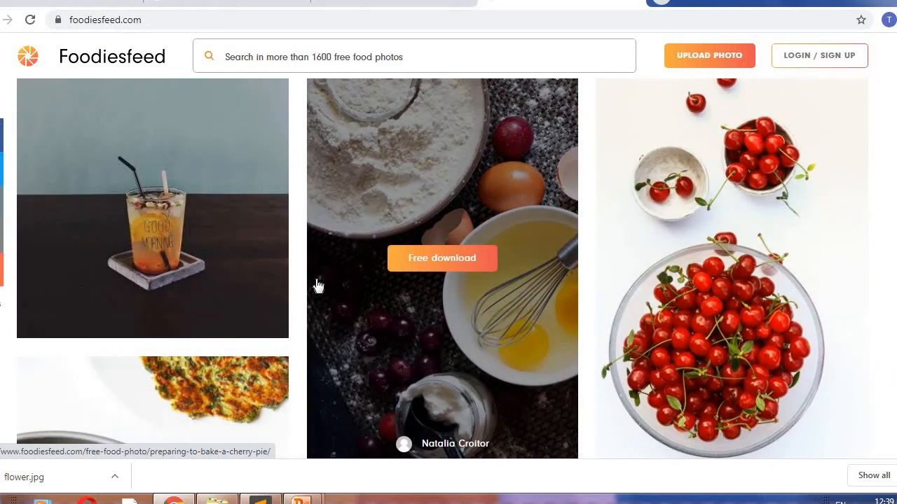
scroll(318, 285, "down", 5)
scroll(317, 285, "down", 4)
scroll(314, 287, "down", 2)
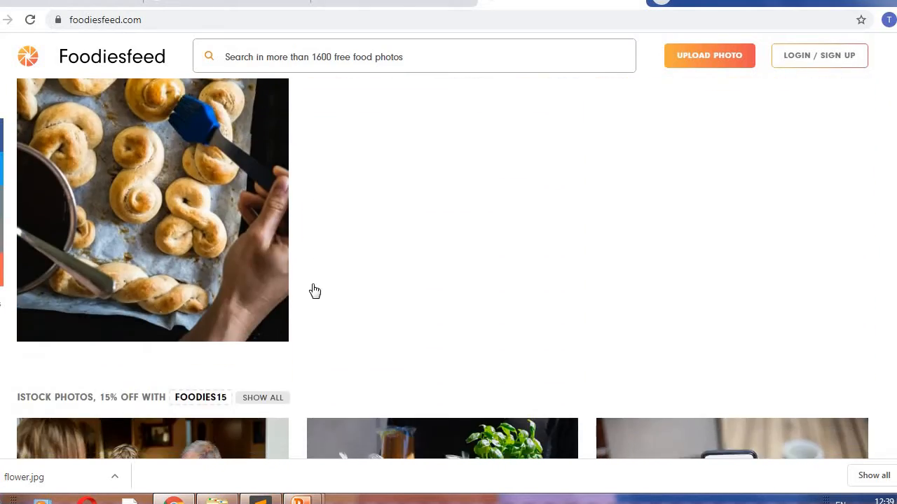
scroll(314, 287, "down", 5)
scroll(314, 291, "down", 3)
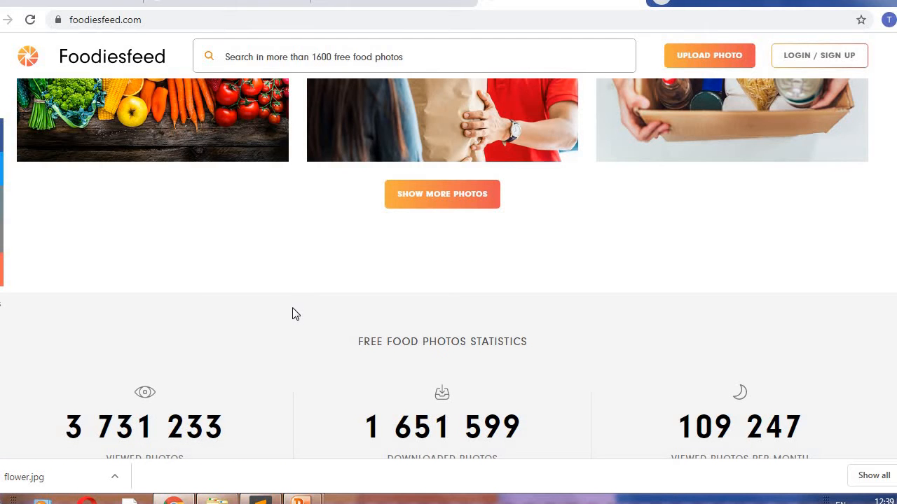
scroll(295, 313, "up", 2)
scroll(196, 273, "down", 5)
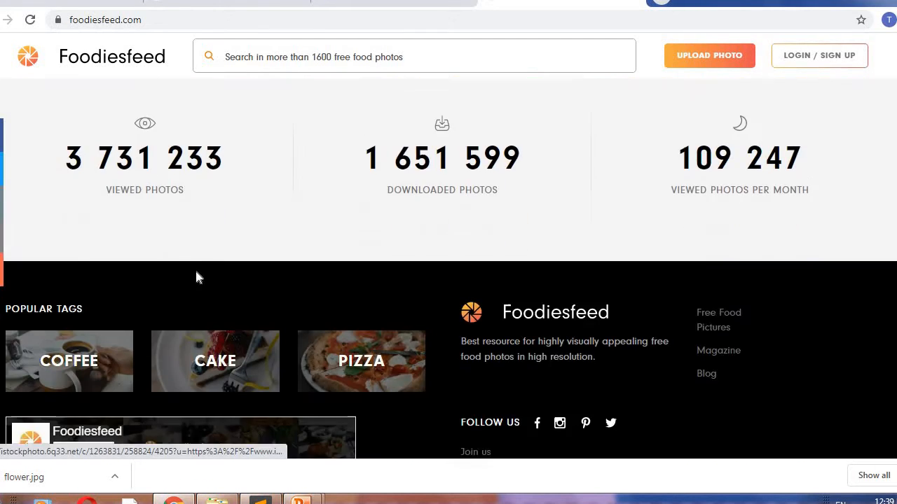
scroll(196, 273, "down", 3)
scroll(213, 287, "up", 7)
scroll(214, 287, "up", 2)
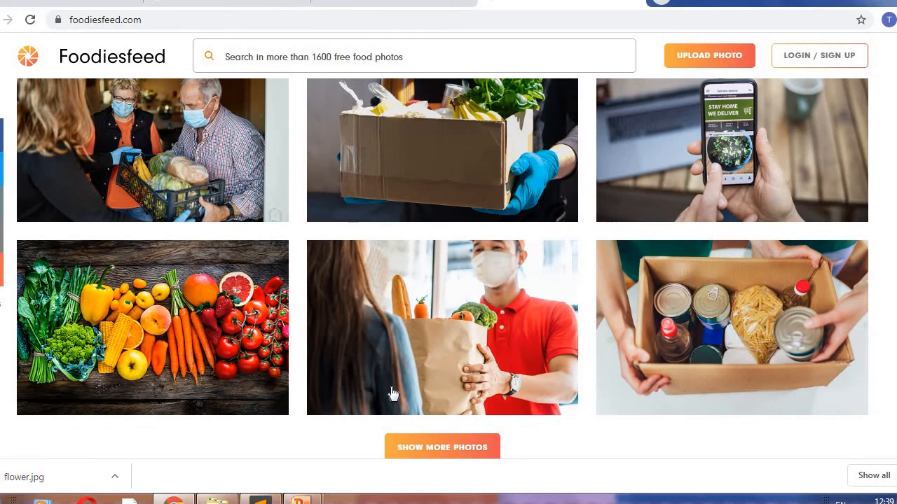
- Return to the PowerPoint slide show from the taskbar preview
mouse_move(300, 499)
left_click(344, 453)
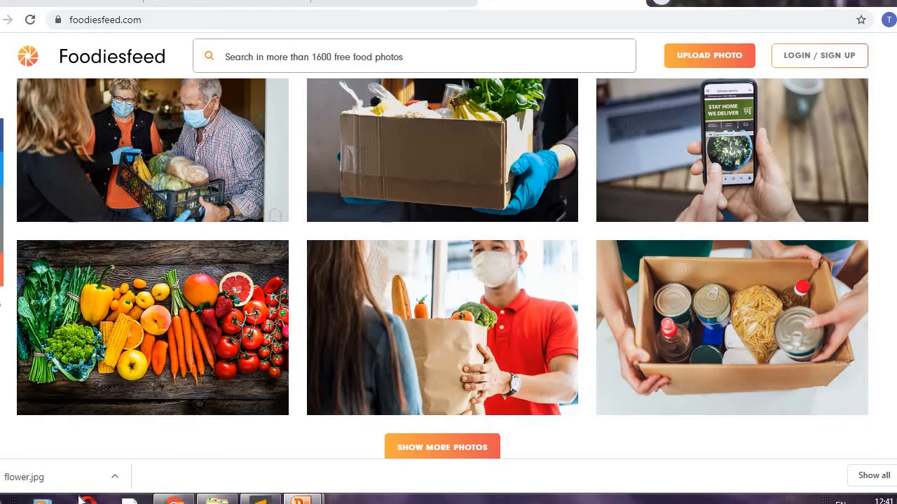
key("alt+Tab")
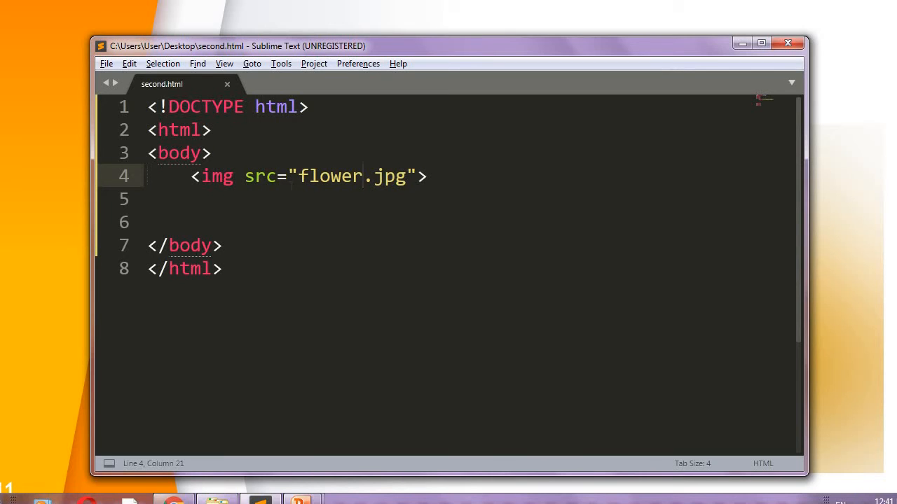
- Add a head section reading 'inline image' after the html tag in second.html
key("Down")
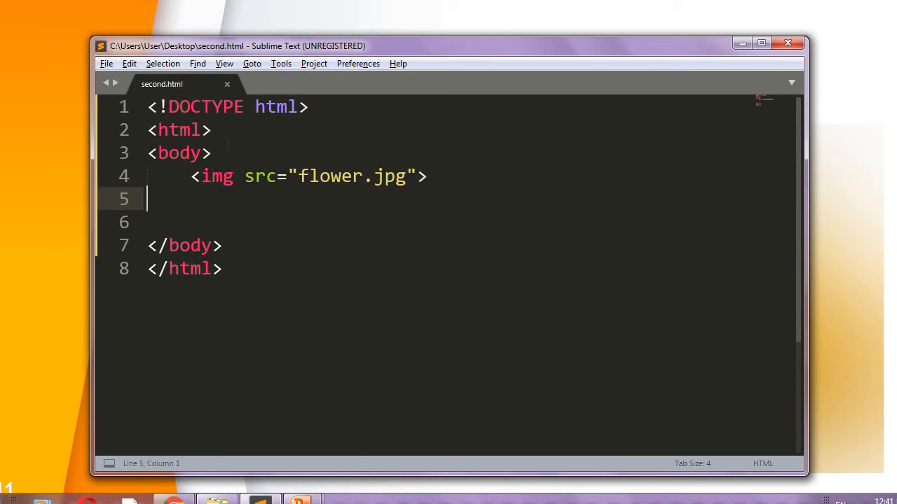
left_click(247, 133)
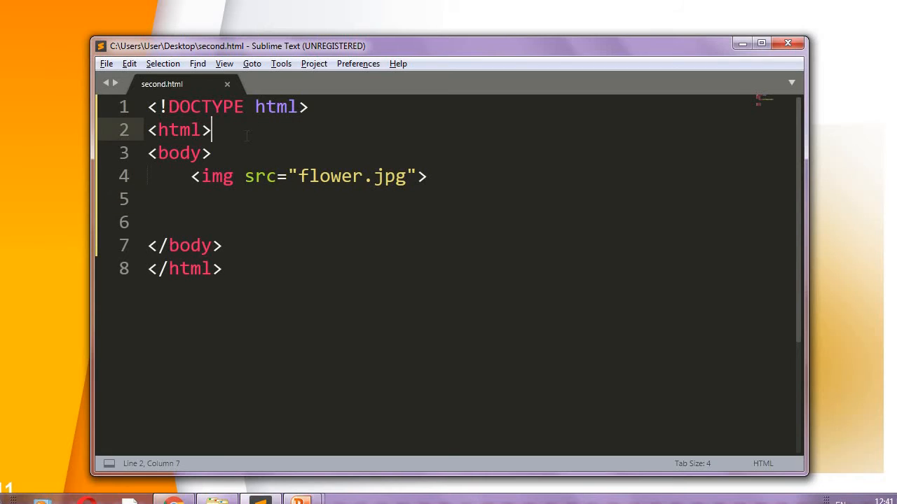
key("Return")
type("<")
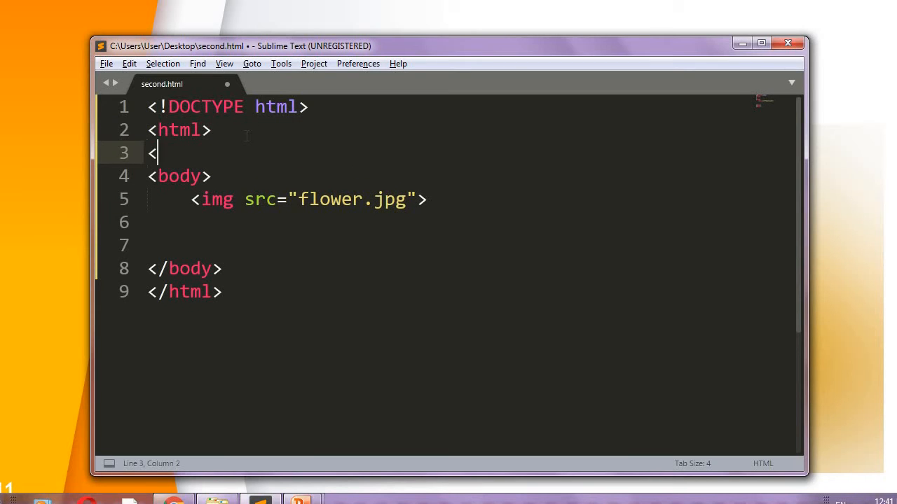
type("he")
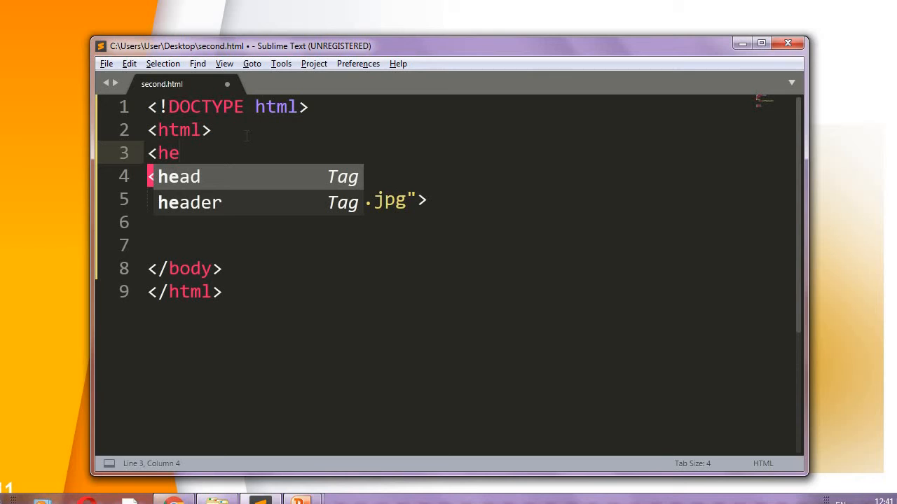
type("ad")
key("Tab")
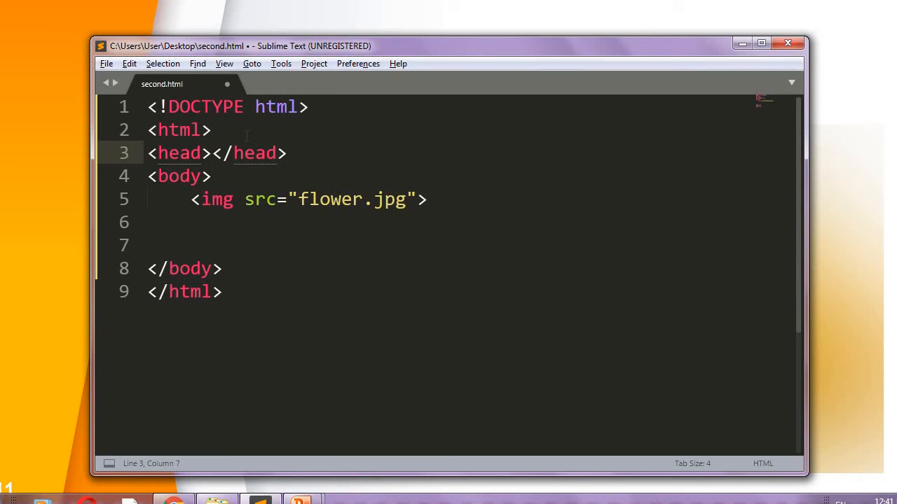
type("inline ")
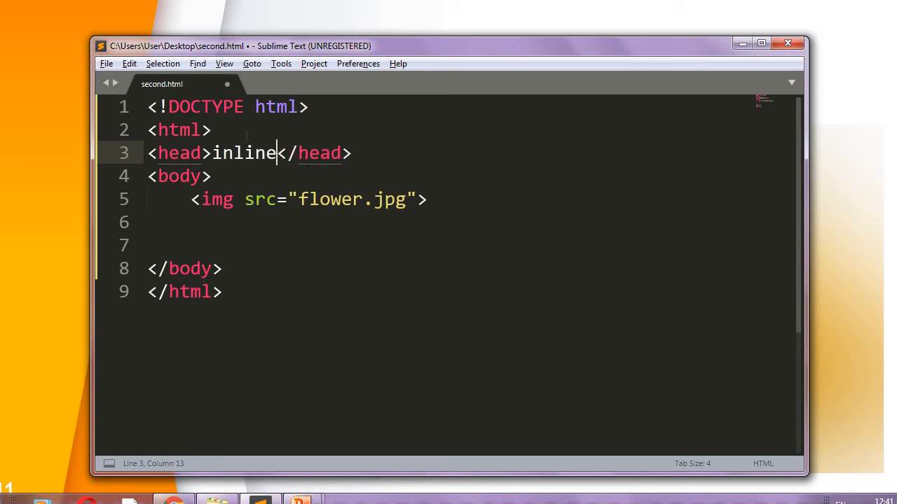
type("ima")
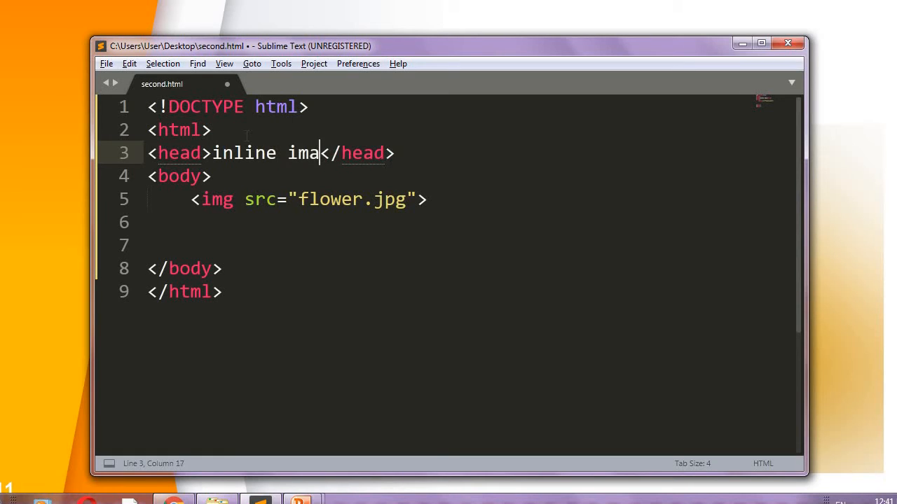
type("ge")
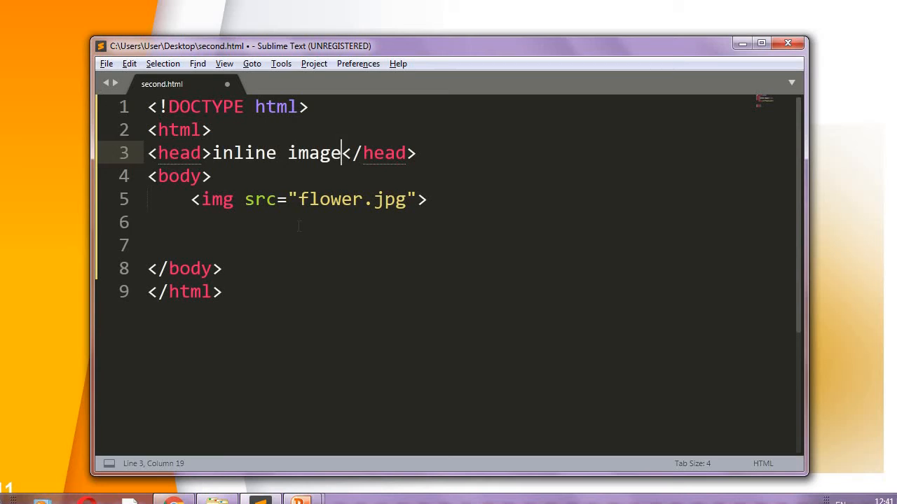
left_click(300, 226)
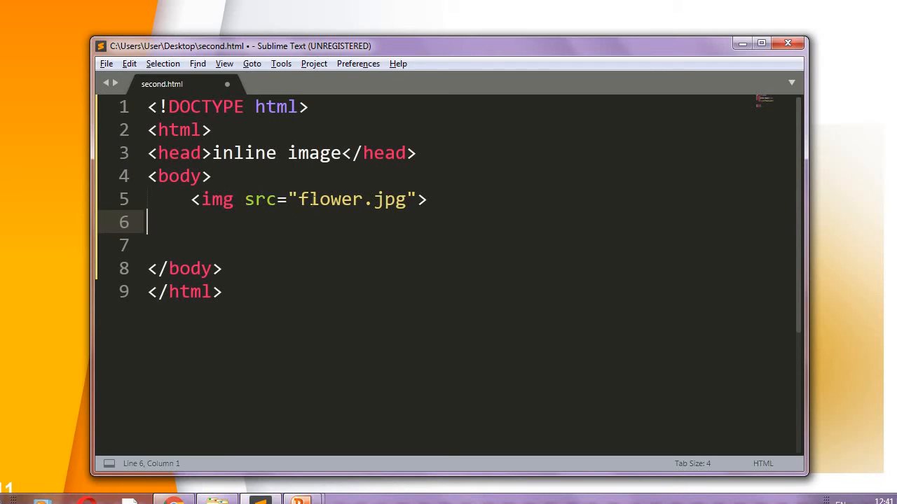
left_click(443, 200)
left_click(363, 200)
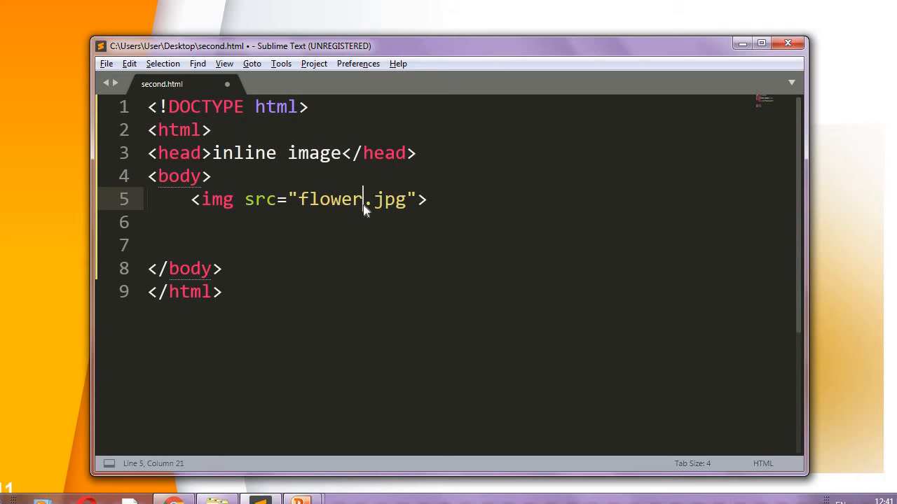
- Save second.html via File > Save
left_click(106, 64)
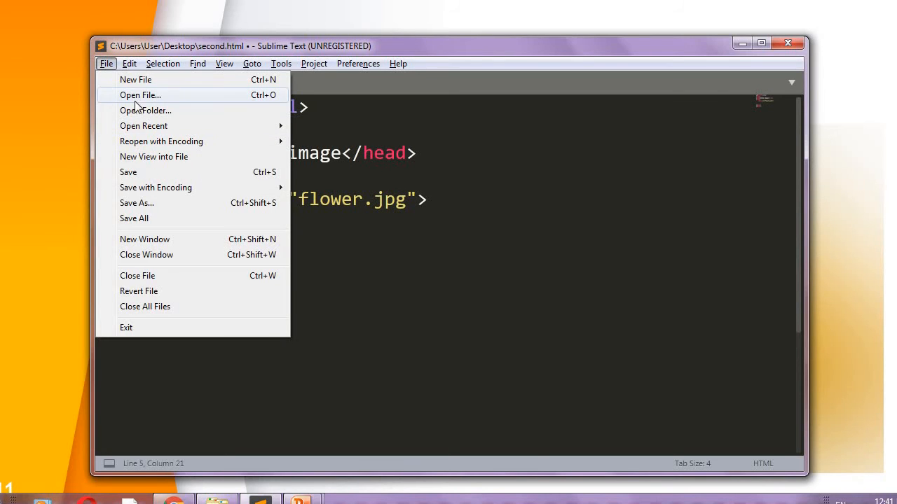
left_click(128, 172)
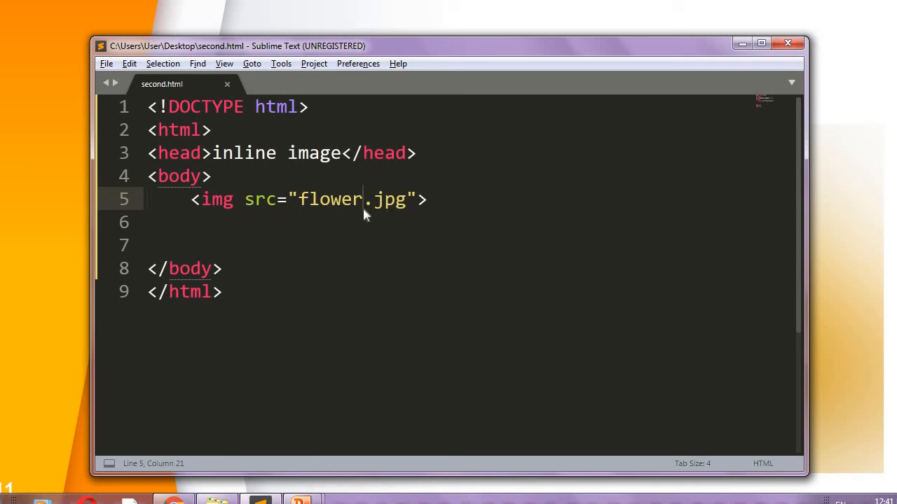
left_click(107, 63)
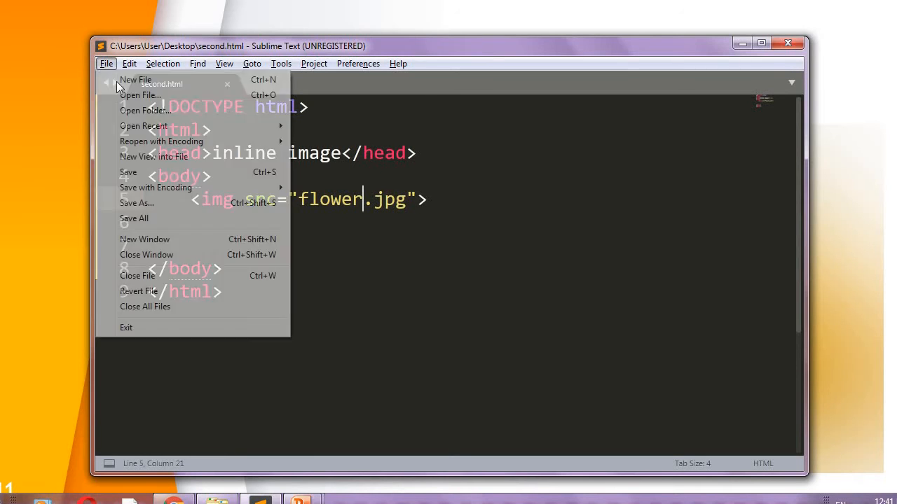
left_click(129, 172)
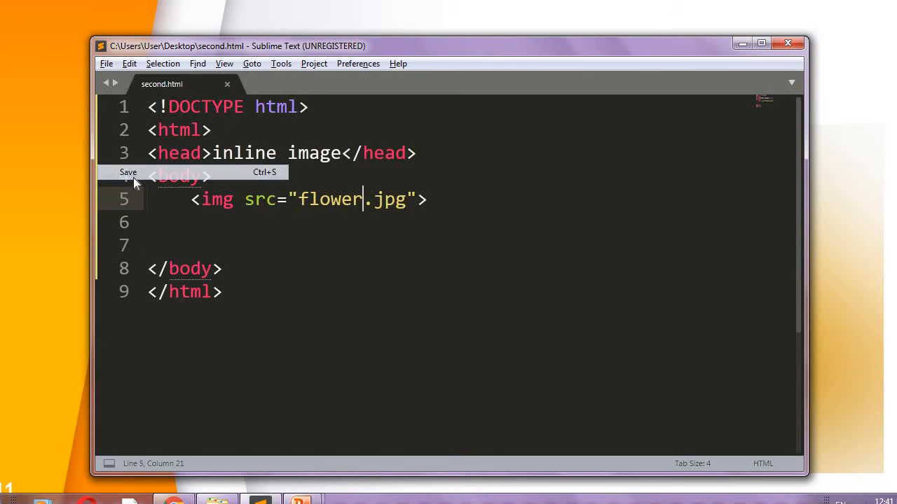
- Reload the second.html tab in Chrome to show the daisy beside 'inline image'
left_click(175, 499)
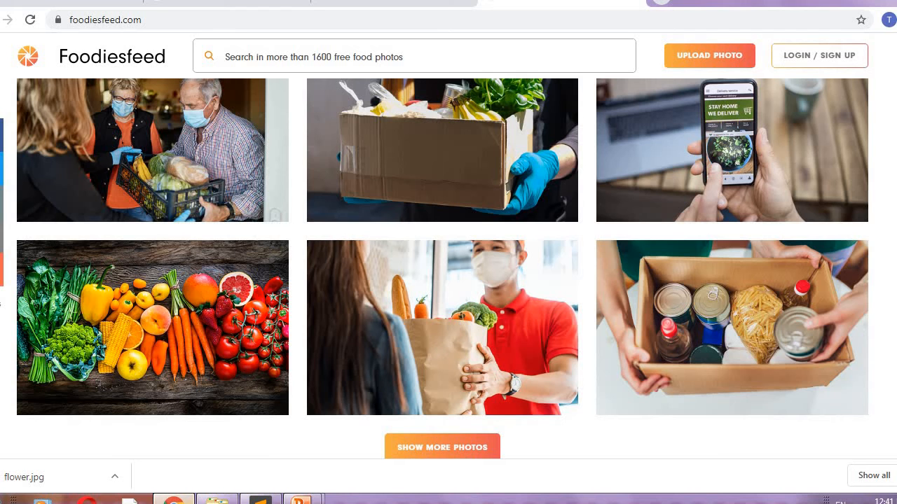
left_click(395, 11)
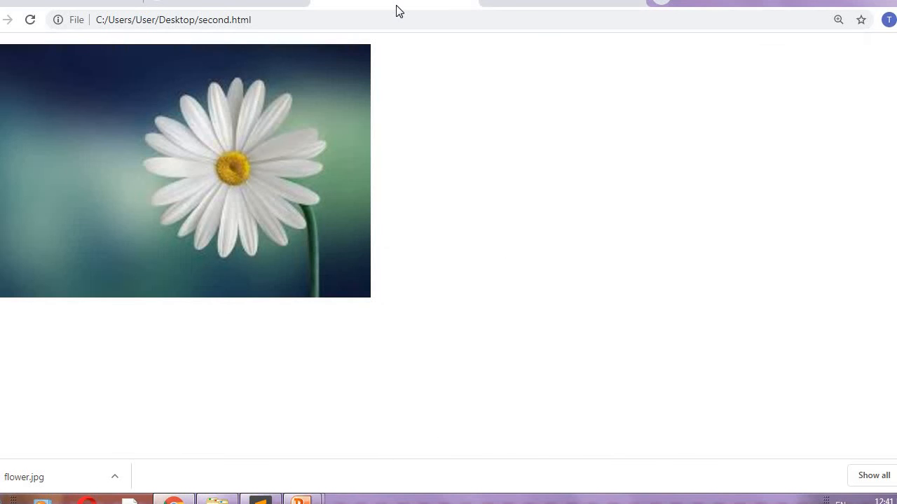
key("F5")
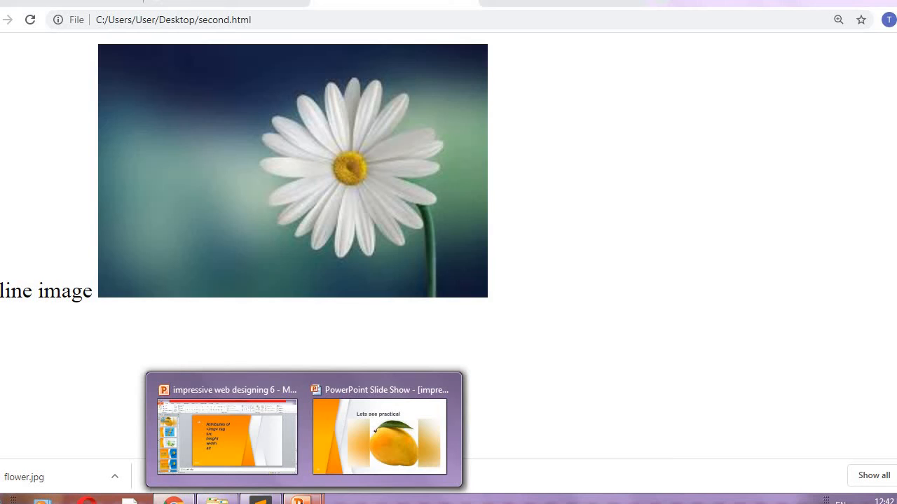
- Change the head text to 'background image', save second.html, and switch to Chrome
left_click(260, 499)
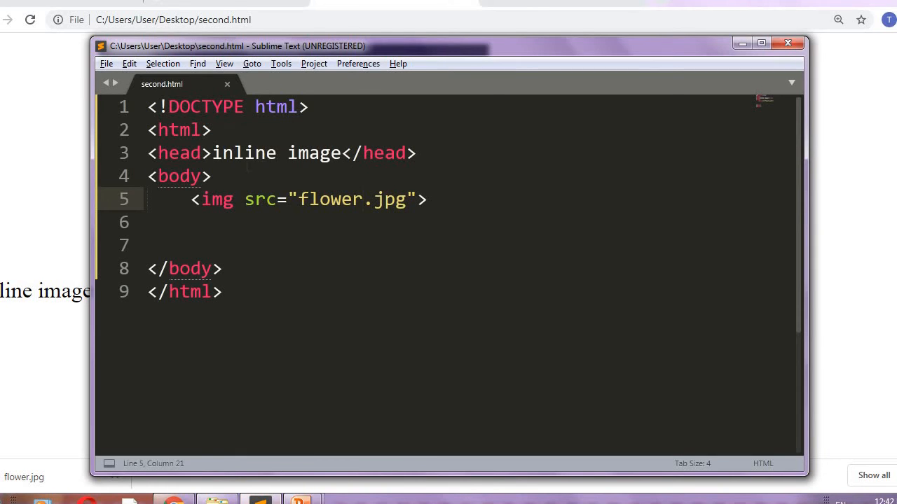
double_click(224, 152)
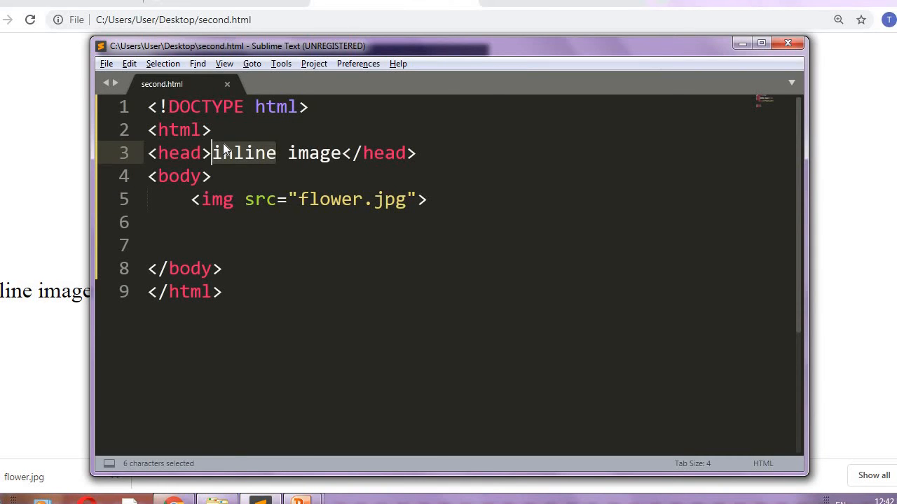
type("bac")
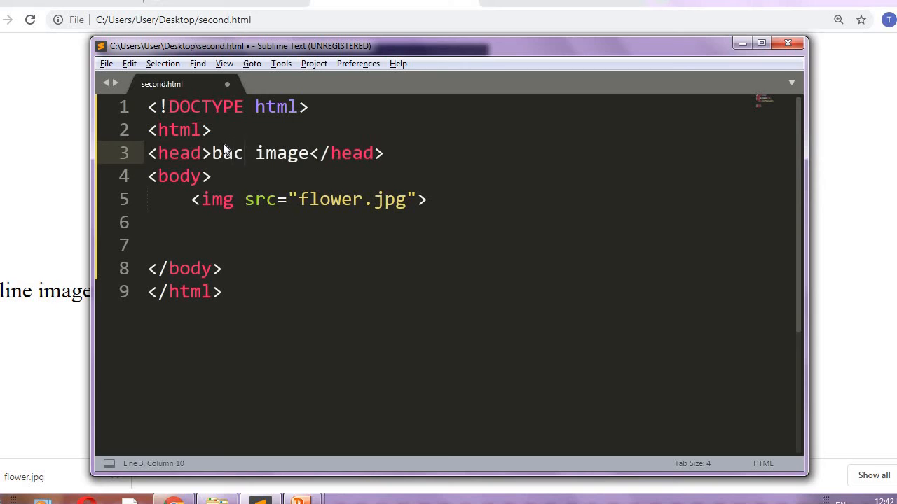
type("kgrou")
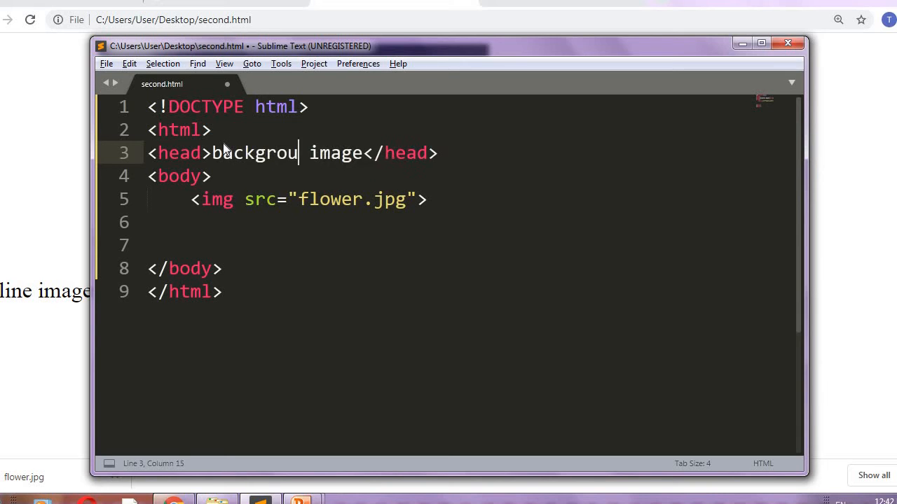
type("nd")
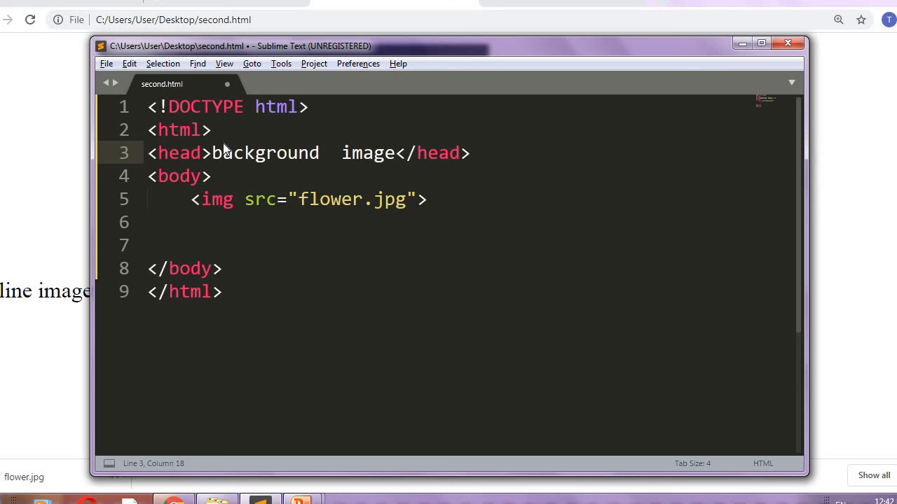
left_click(281, 222)
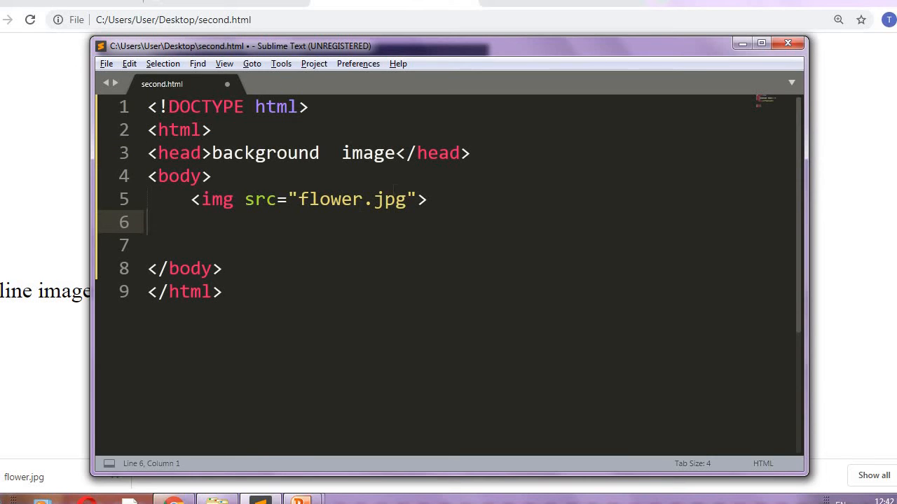
left_click(363, 199)
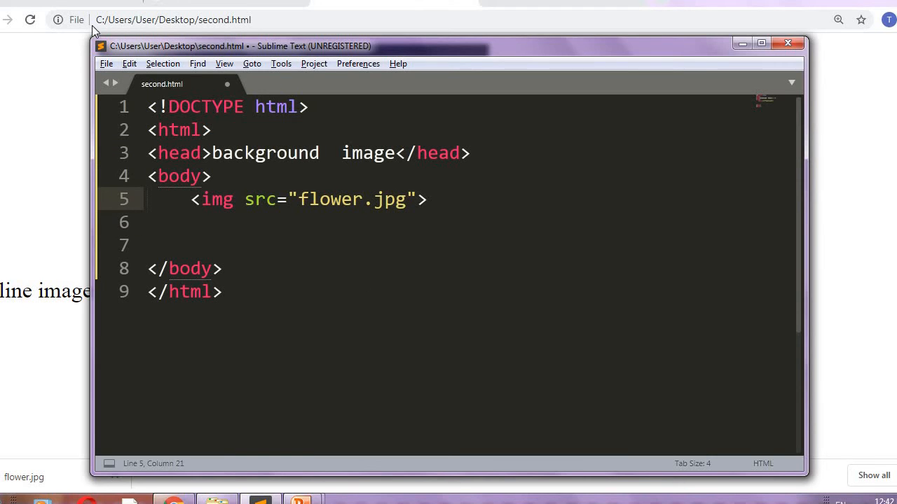
left_click(106, 64)
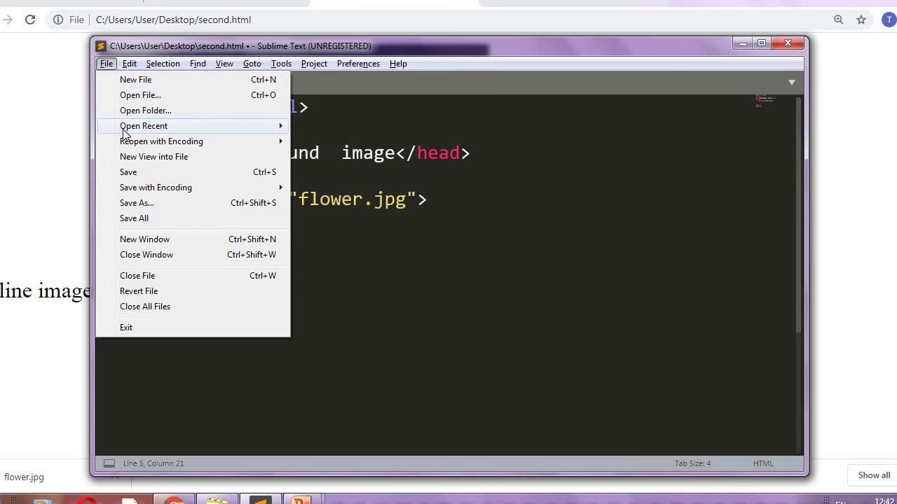
left_click(128, 173)
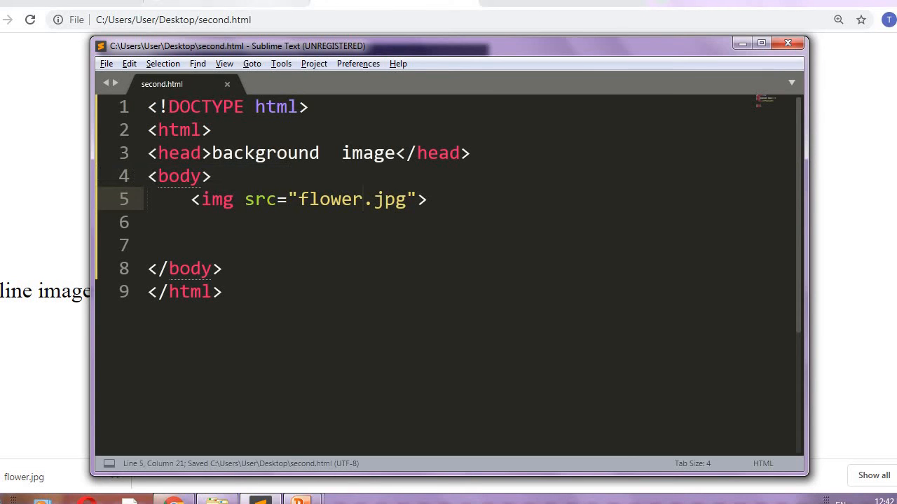
key("alt+Tab")
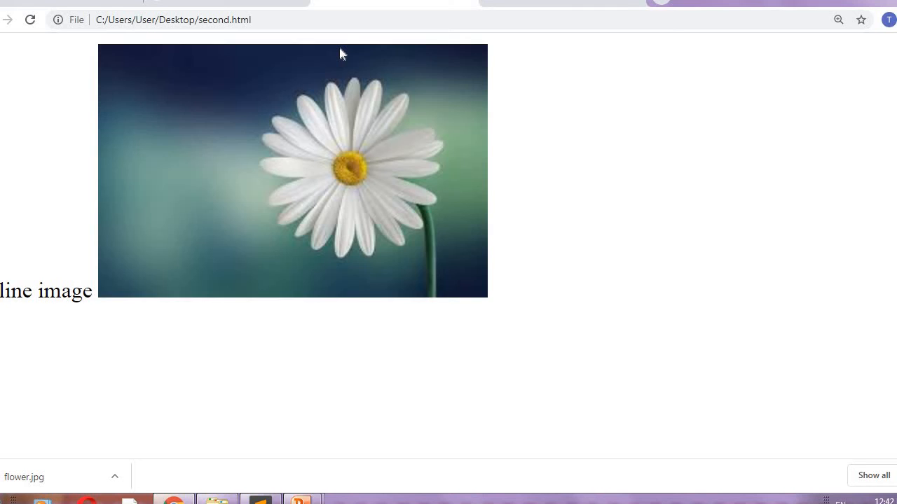
- Reload second.html to show 'background image', glancing at the Google Images flower tab
key("F5")
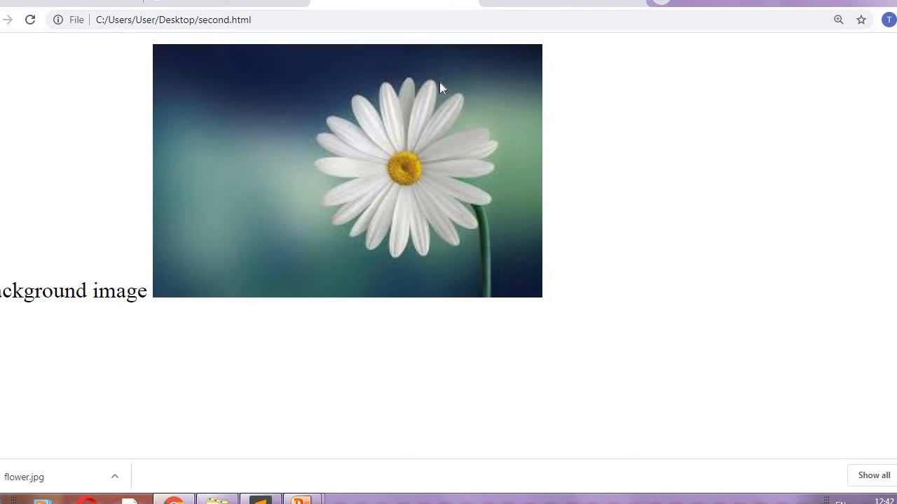
left_click(384, 3)
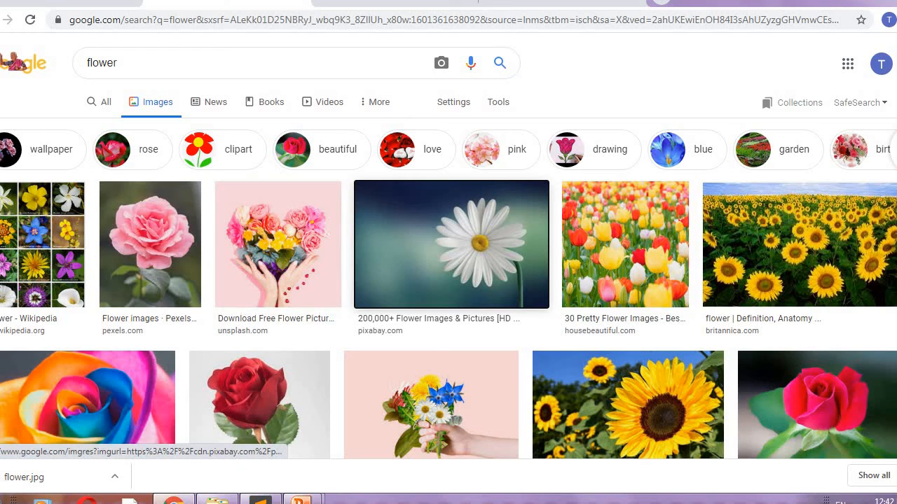
scroll(239, 217, "down", 3)
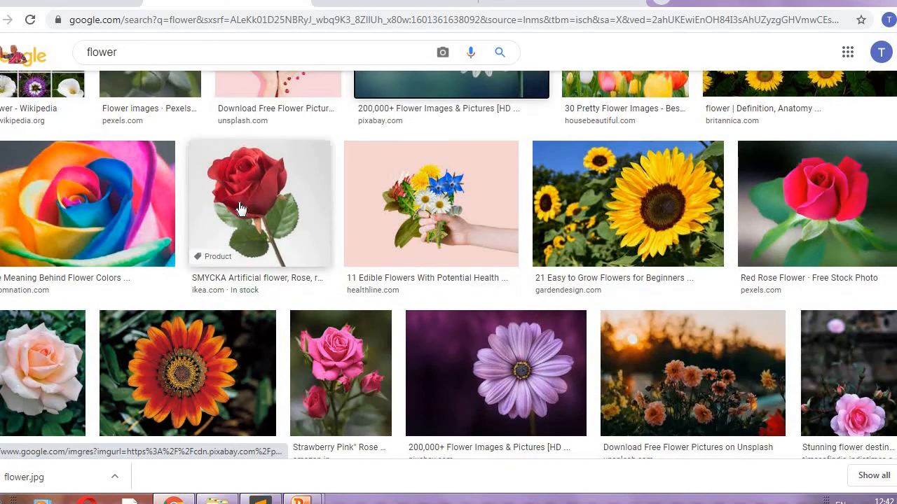
scroll(239, 218, "down", 3)
left_click(389, 4)
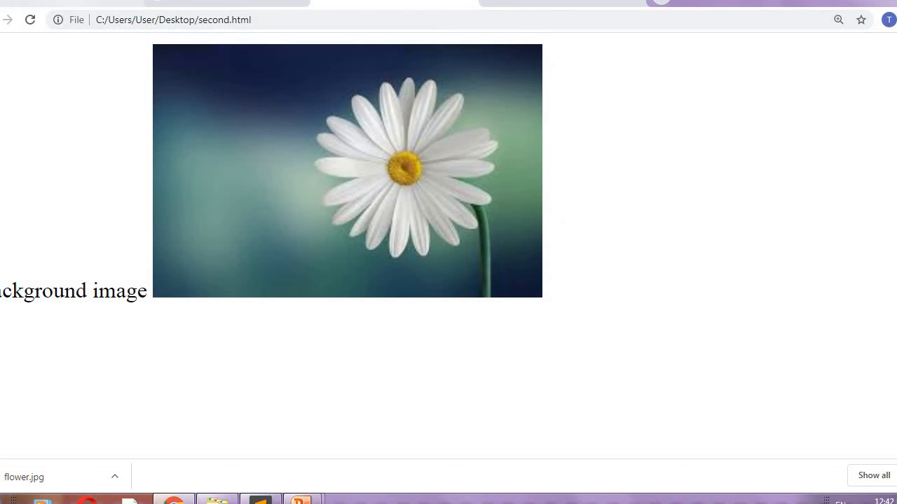
- Browse the Gmail tab, return to the second.html preview, and bring Sublime Text back
key("ctrl+Tab")
key("ctrl+Tab")
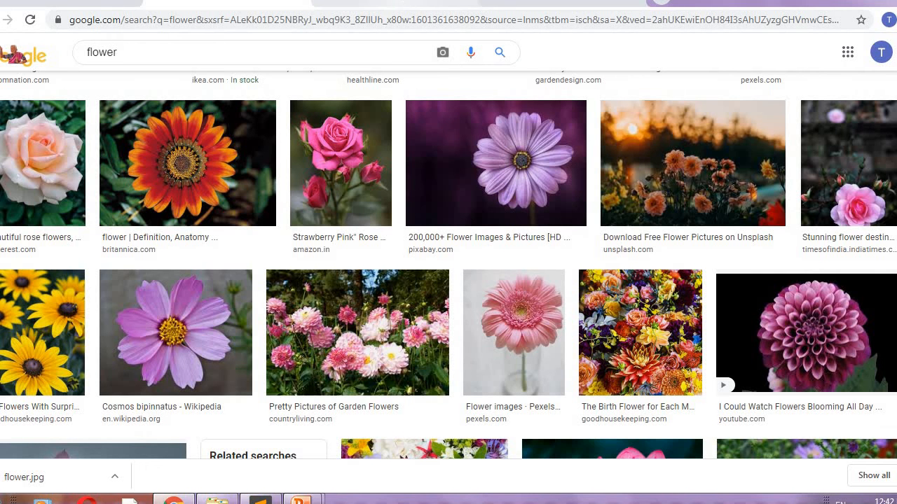
left_click(238, 4)
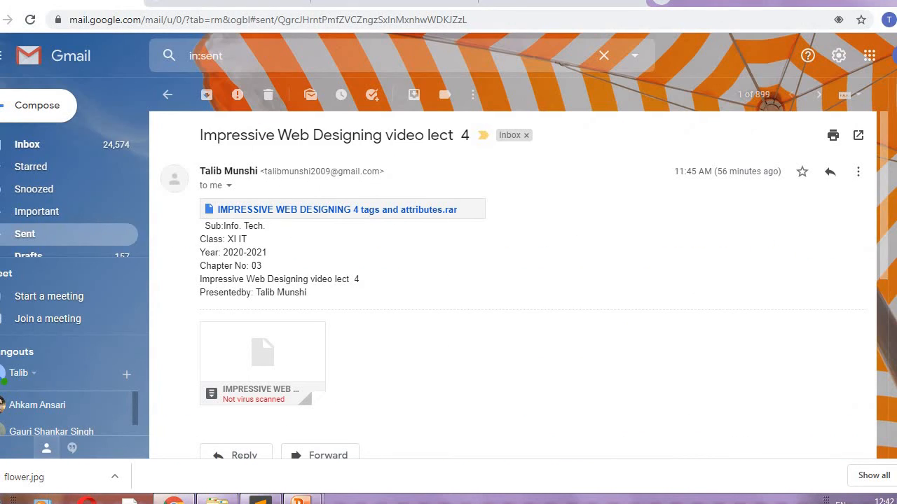
left_click(382, 5)
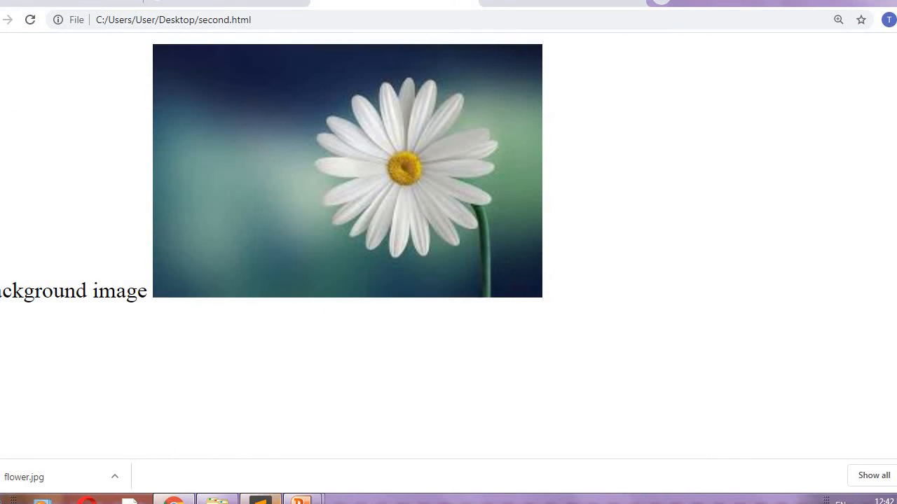
mouse_move(300, 500)
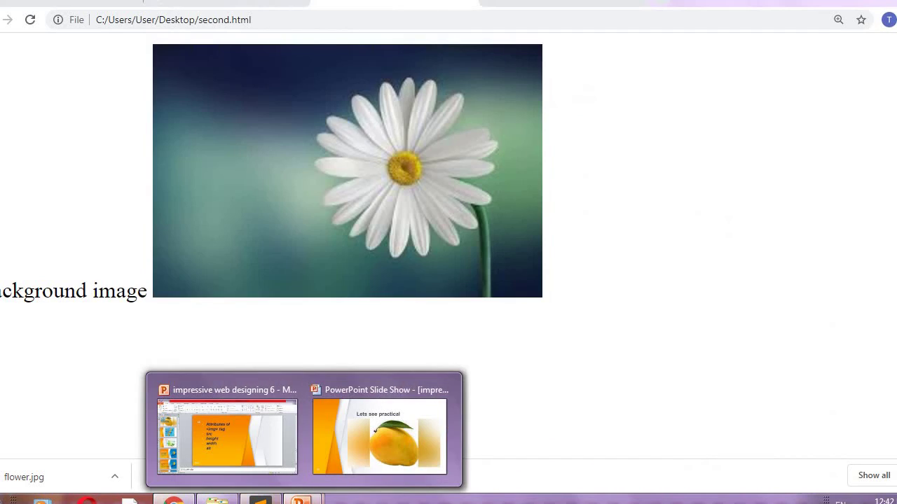
left_click(260, 500)
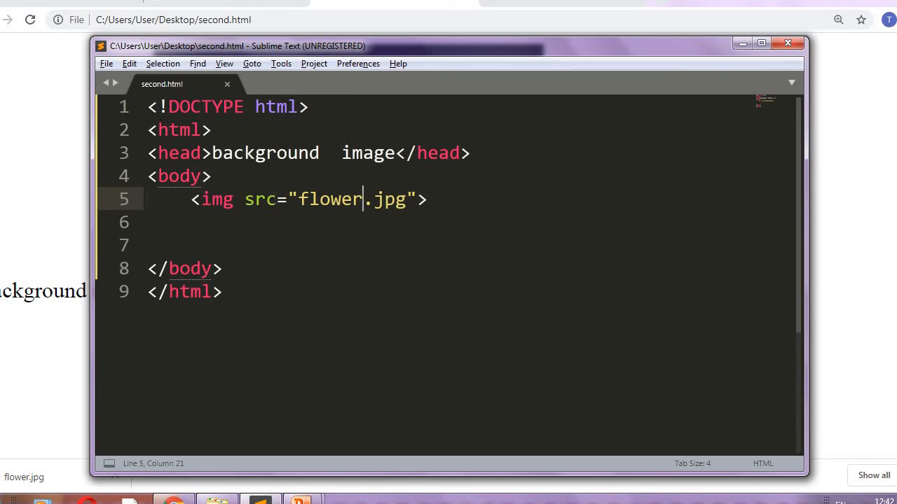
- Add height="100" width="100" to the flower.jpg img tag
left_click_drag(254, 199, 266, 201)
left_click(417, 200)
type("hi")
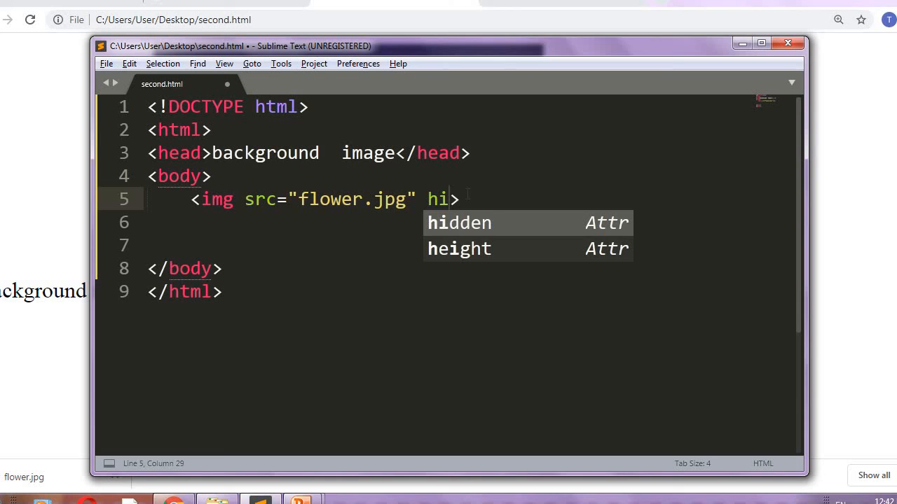
left_click(464, 250)
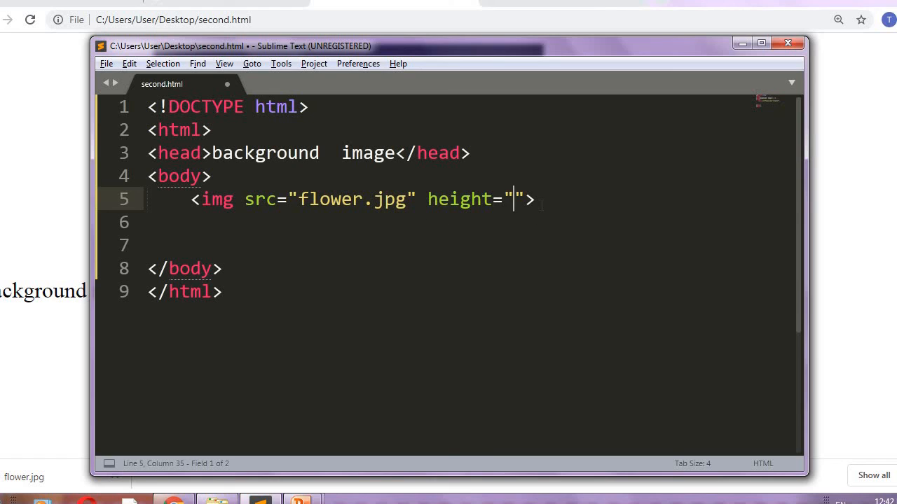
type("100")
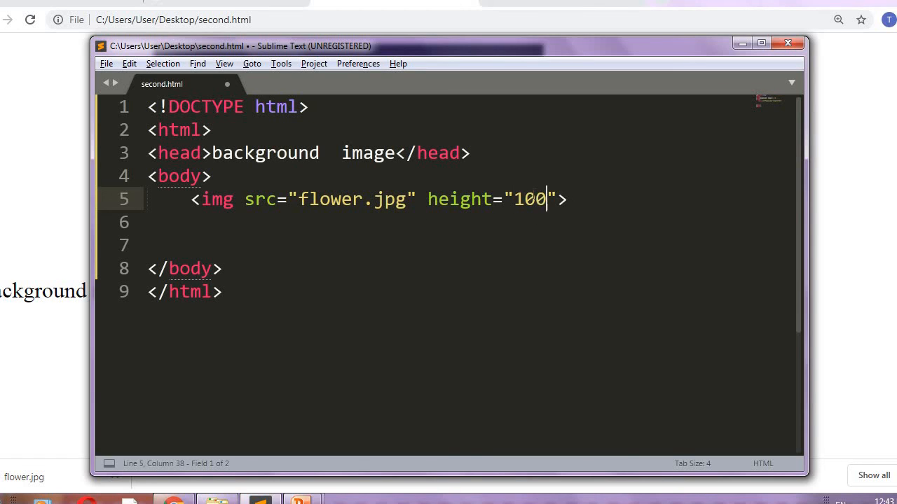
key("Right")
type("w")
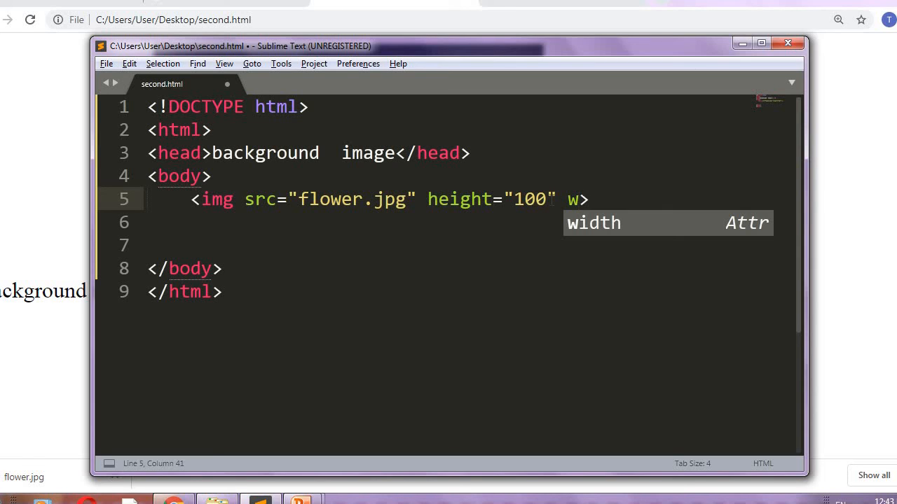
key("Tab")
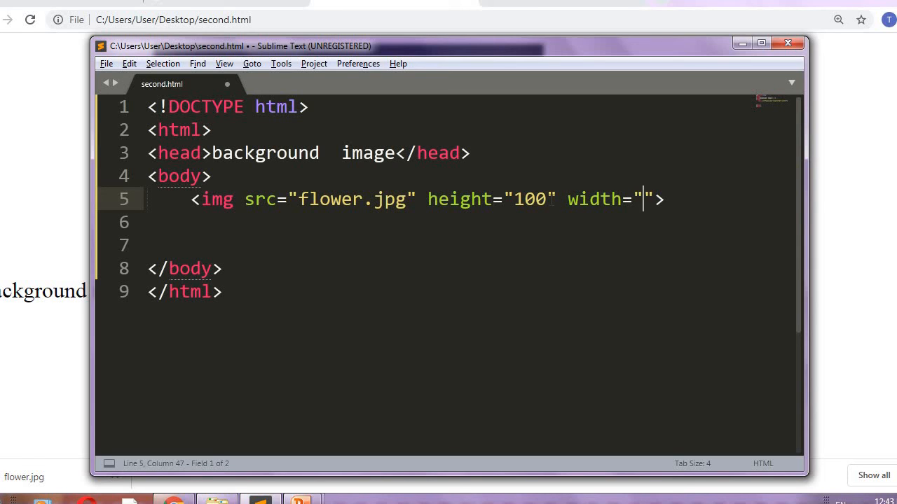
type("100")
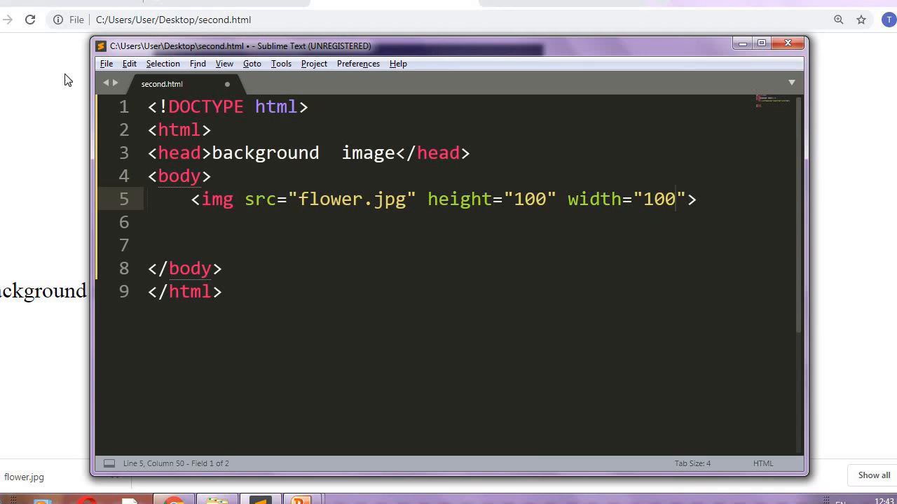
- Save second.html and minimize Sublime Text to reveal the browser
left_click(107, 63)
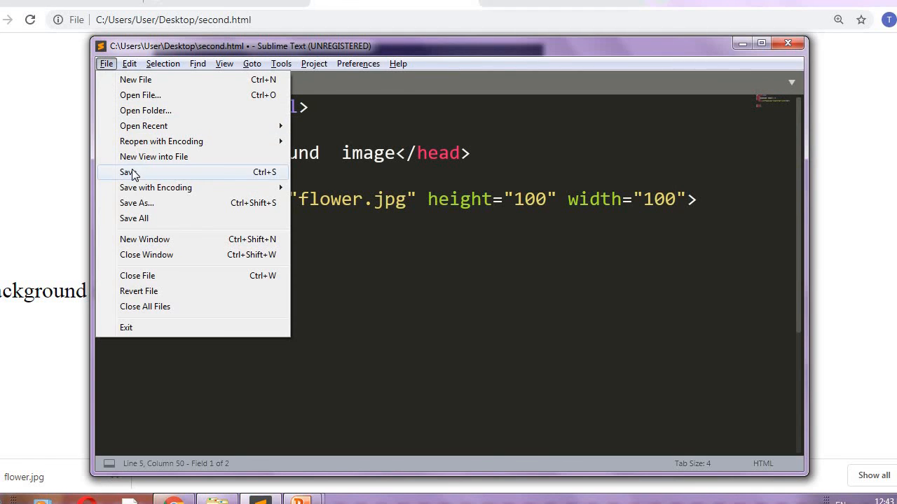
left_click(137, 174)
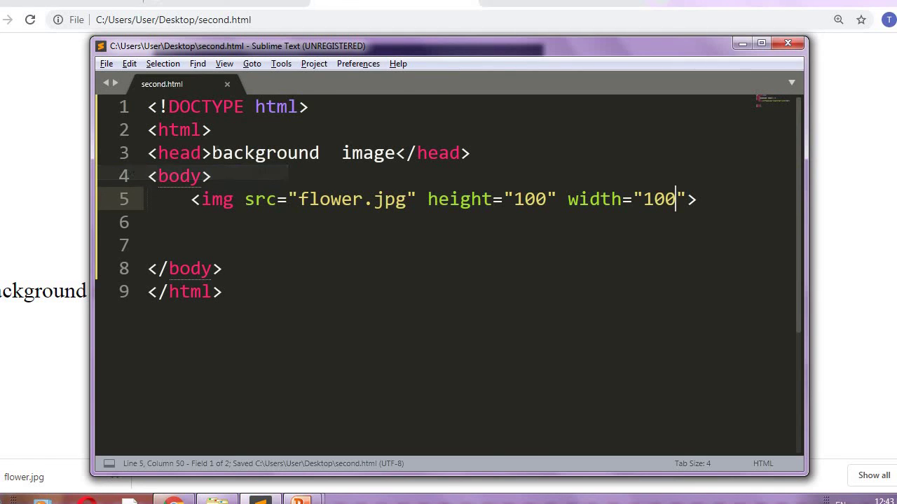
left_click(742, 46)
- Reload second.html in Chrome to show the daisy at 100 by 100
key("F5")
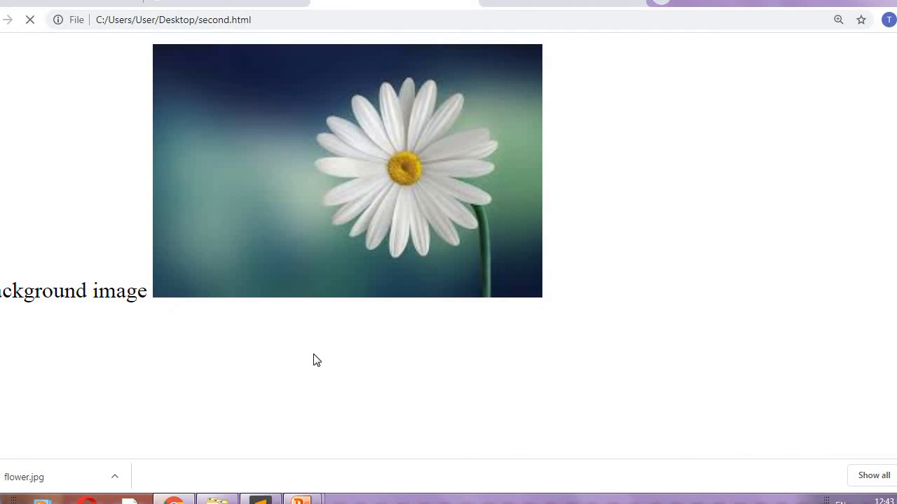